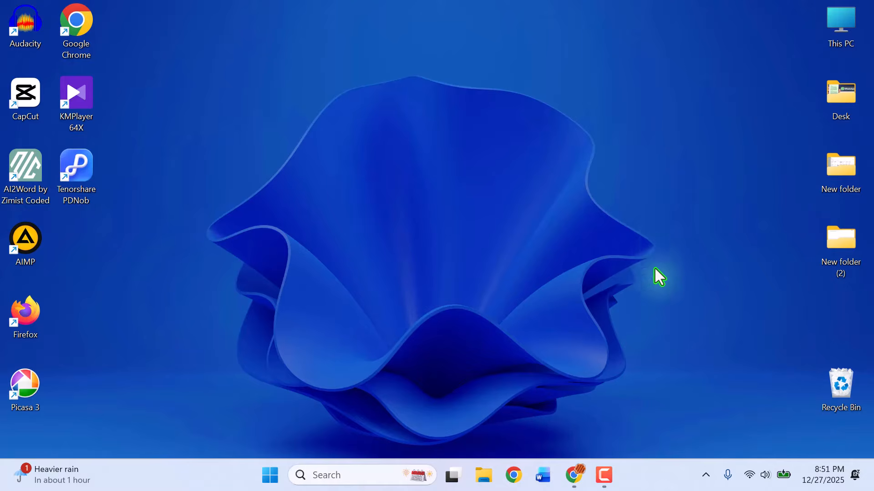
Step: Open the taskbar settings and examine the taskbar behaviors, including the available taskbar alignment options
{"action": "right_click", "coordinate": [667, 475]}
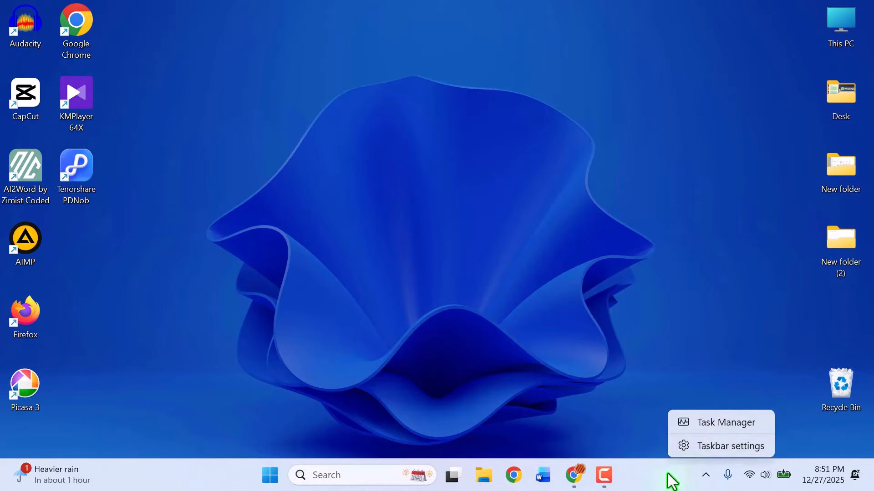
{"action": "left_click", "coordinate": [716, 448]}
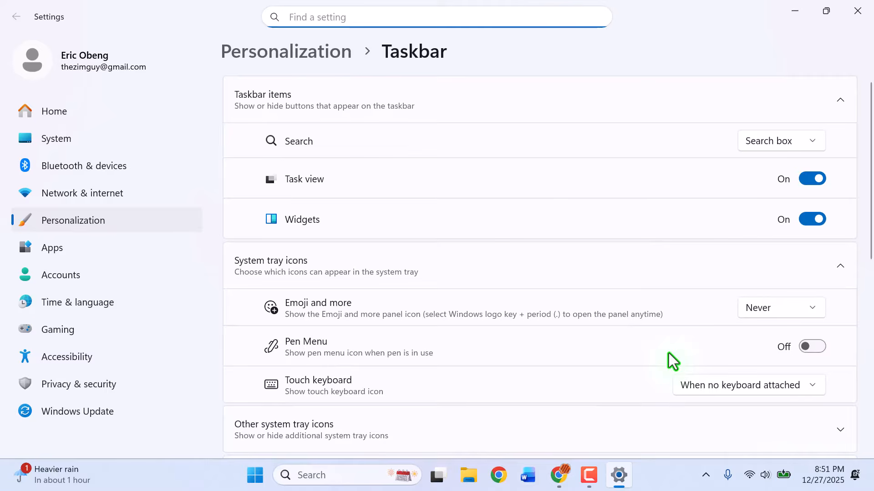
{"action": "scroll", "coordinate": [668, 353], "scroll_direction": "down", "scroll_amount": 5}
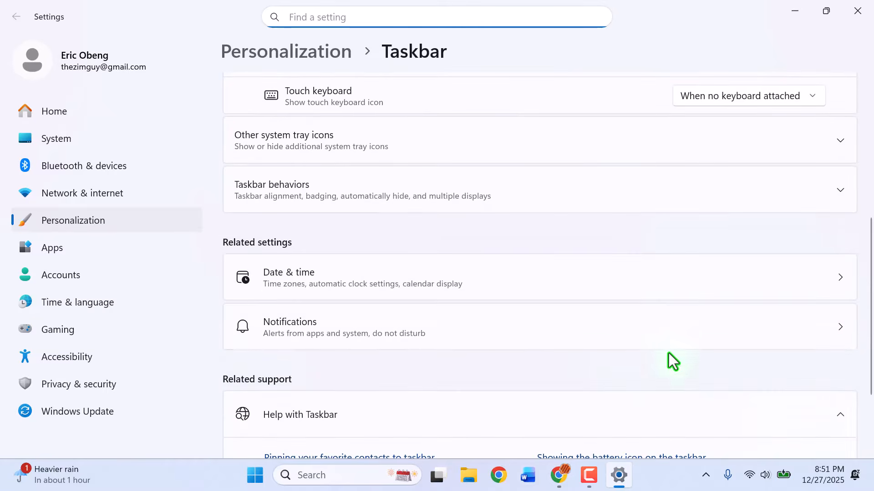
{"action": "left_click", "coordinate": [517, 179]}
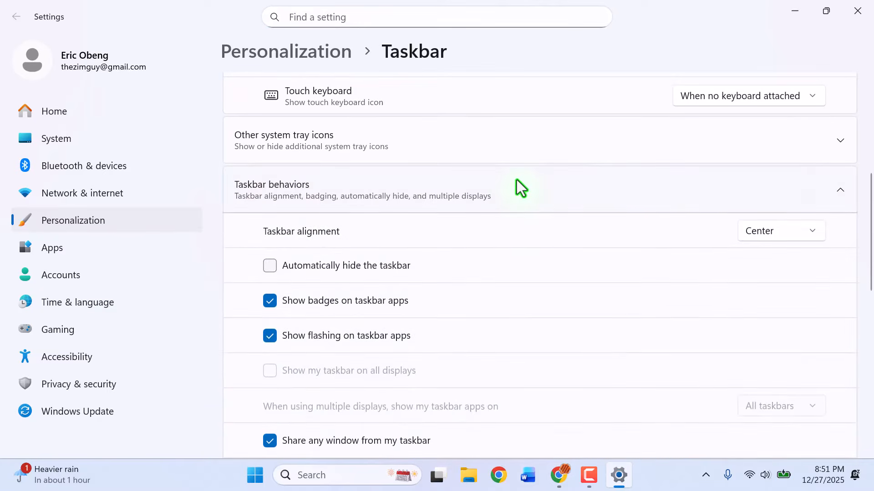
{"action": "scroll", "coordinate": [524, 196], "scroll_direction": "down", "scroll_amount": 2}
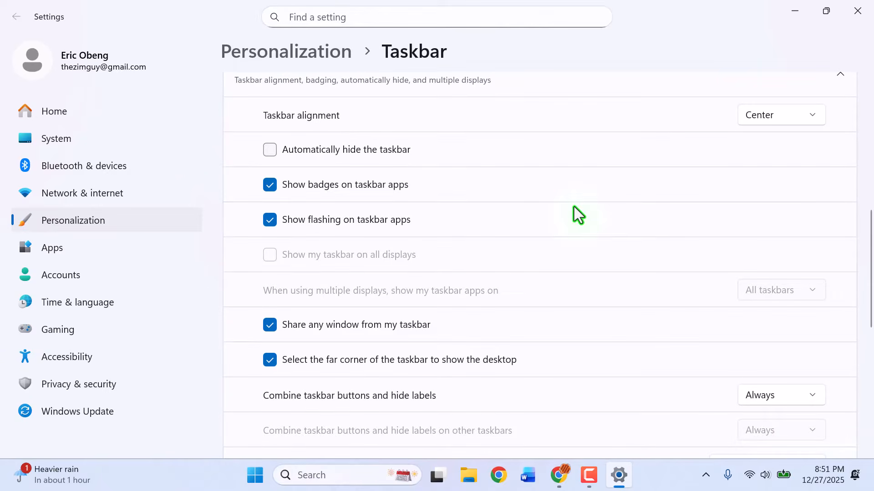
{"action": "left_click", "coordinate": [778, 116]}
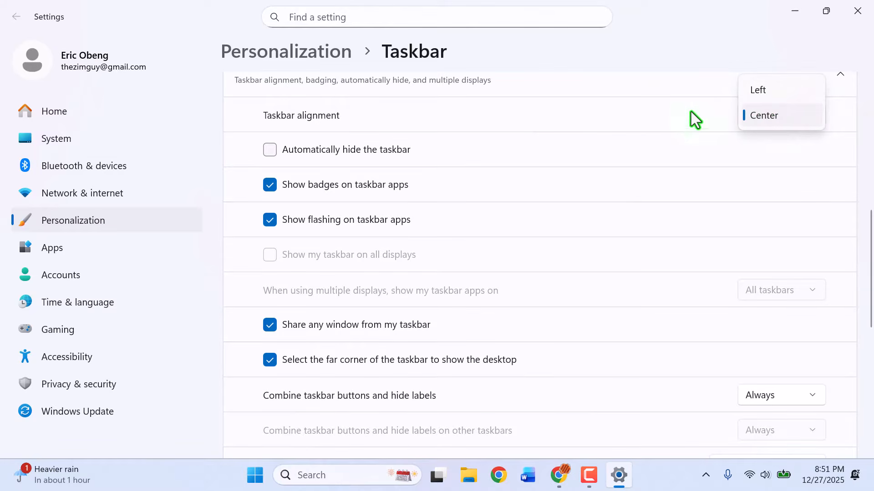
{"action": "left_click", "coordinate": [670, 115]}
{"action": "scroll", "coordinate": [691, 380], "scroll_direction": "down", "scroll_amount": 1}
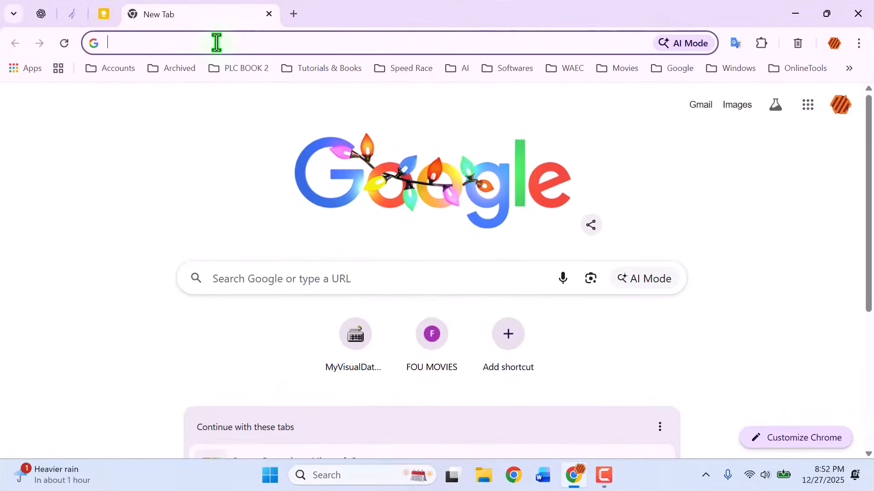
Step: Search the web for "ExplorerPatcher GitHub" and open the valinet/ExplorerPatcher repository
{"action": "type", "text": "E"}
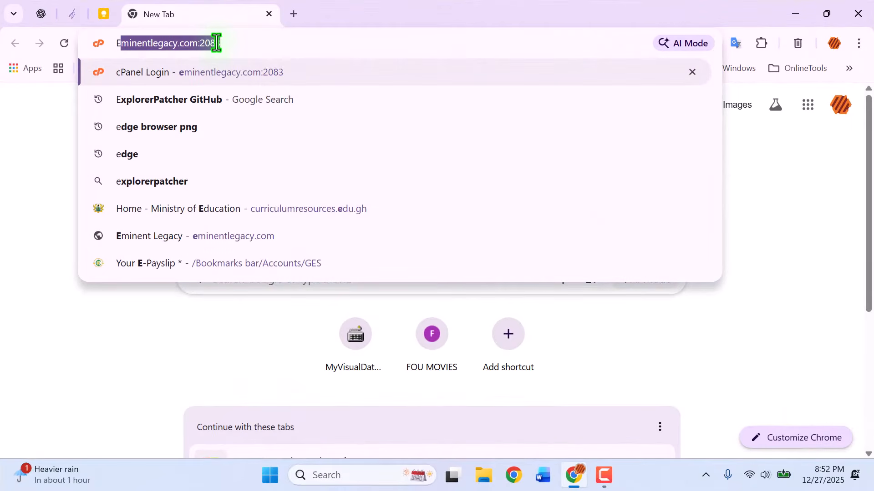
{"action": "type", "text": "xpl"}
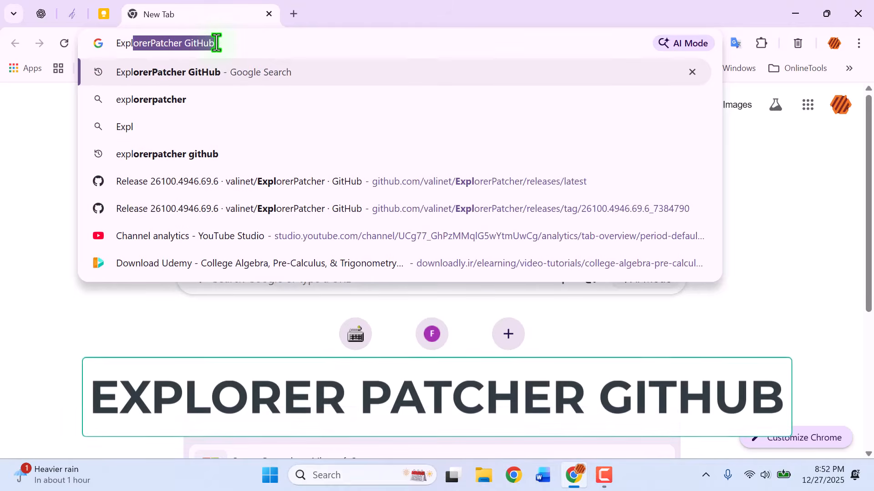
{"action": "key", "text": "Right"}
{"action": "key", "text": "Return"}
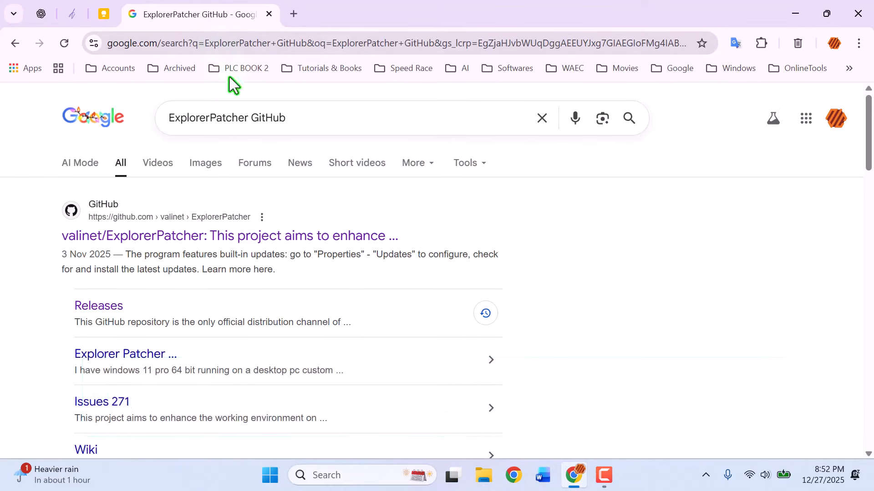
{"action": "left_click", "coordinate": [265, 245]}
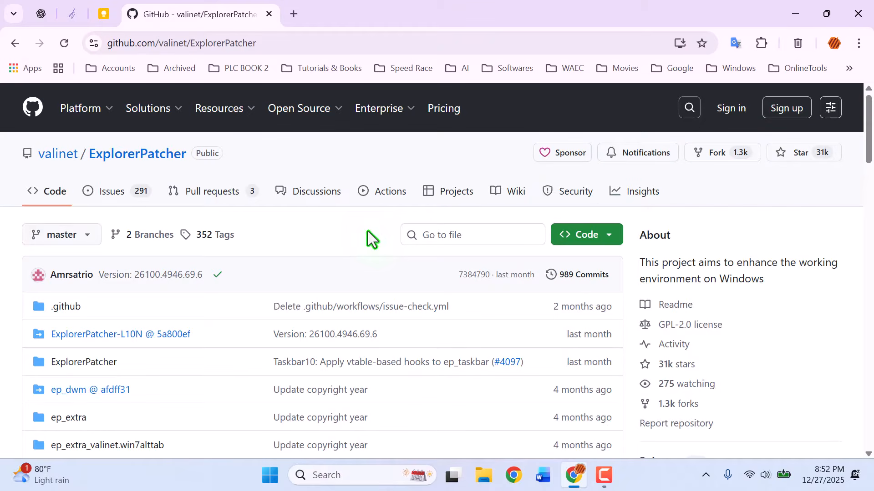
Step: Open the latest release page through the setup download link in the README's "How to?" section
{"action": "scroll", "coordinate": [368, 231], "scroll_direction": "down", "scroll_amount": 15}
{"action": "scroll", "coordinate": [367, 231], "scroll_direction": "down", "scroll_amount": 7}
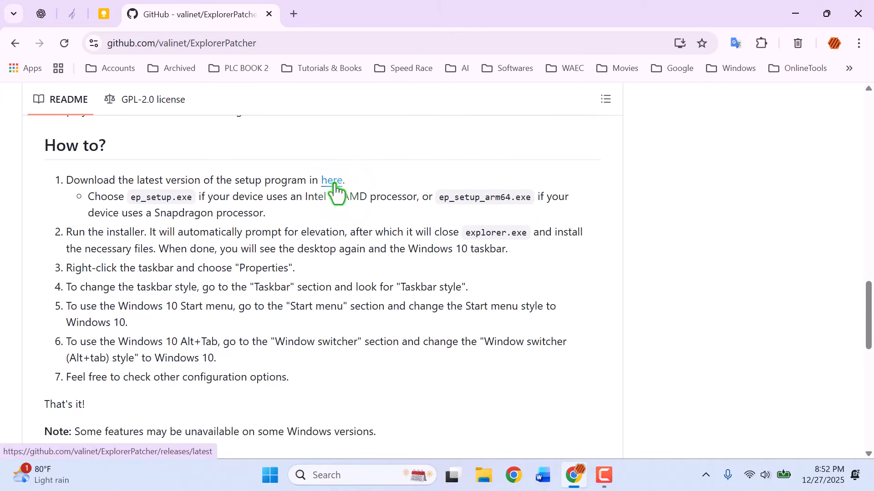
{"action": "left_click", "coordinate": [335, 183]}
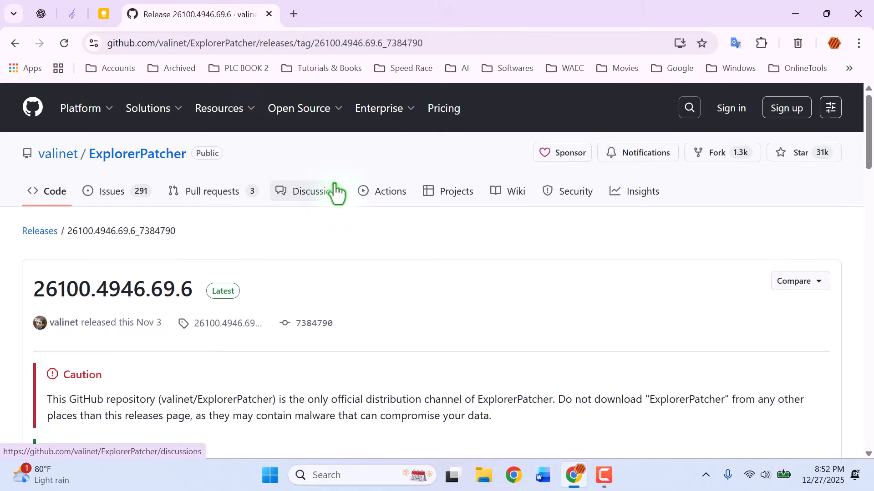
Step: Download ep_setup.exe from the release assets to the Desktop, then close the download notice and the browser
{"action": "scroll", "coordinate": [335, 185], "scroll_direction": "down", "scroll_amount": 15}
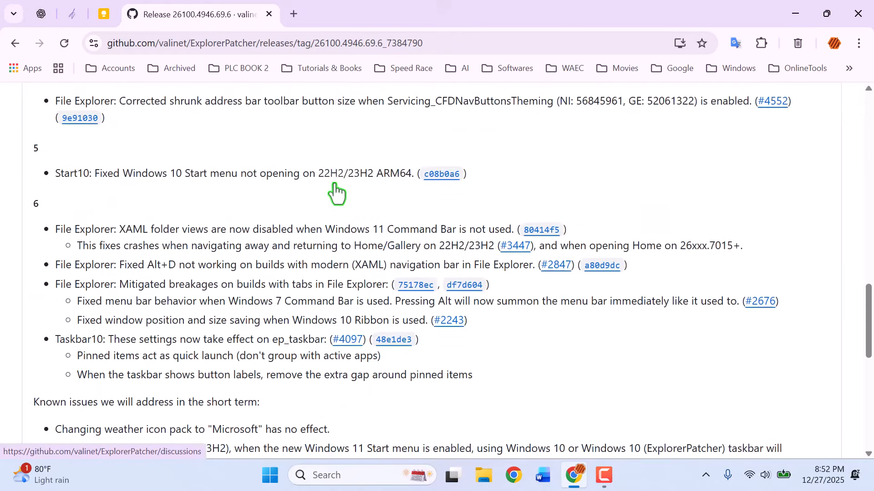
{"action": "scroll", "coordinate": [336, 193], "scroll_direction": "down", "scroll_amount": 10}
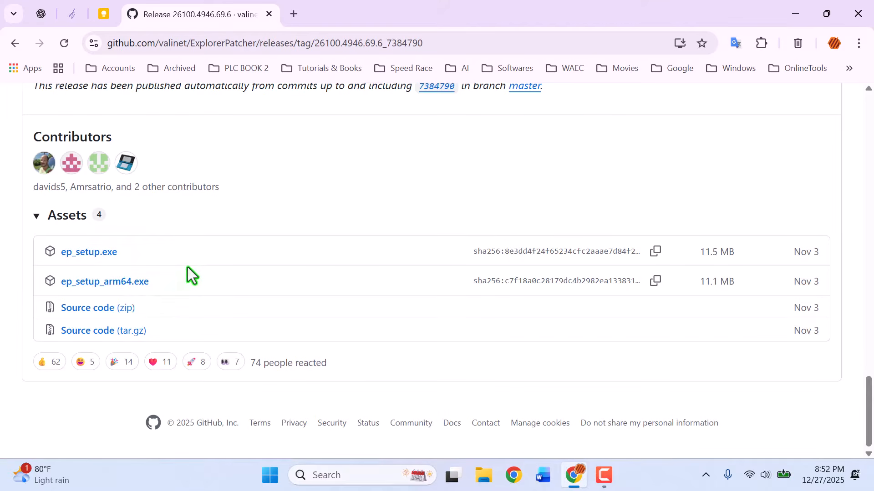
{"action": "left_click", "coordinate": [118, 253]}
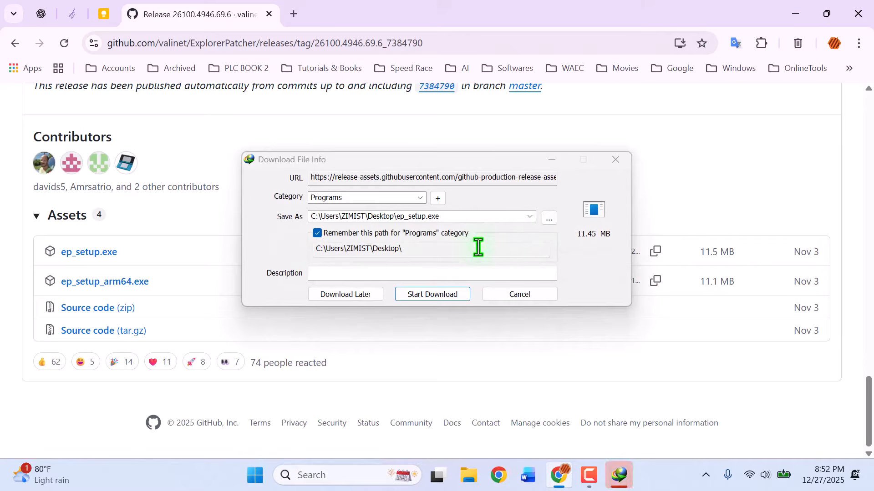
{"action": "left_click", "coordinate": [457, 295]}
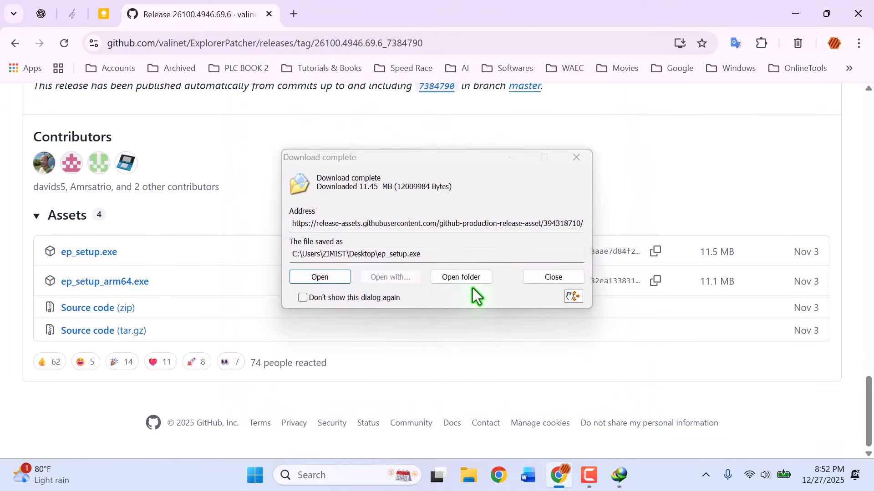
{"action": "left_click", "coordinate": [531, 277]}
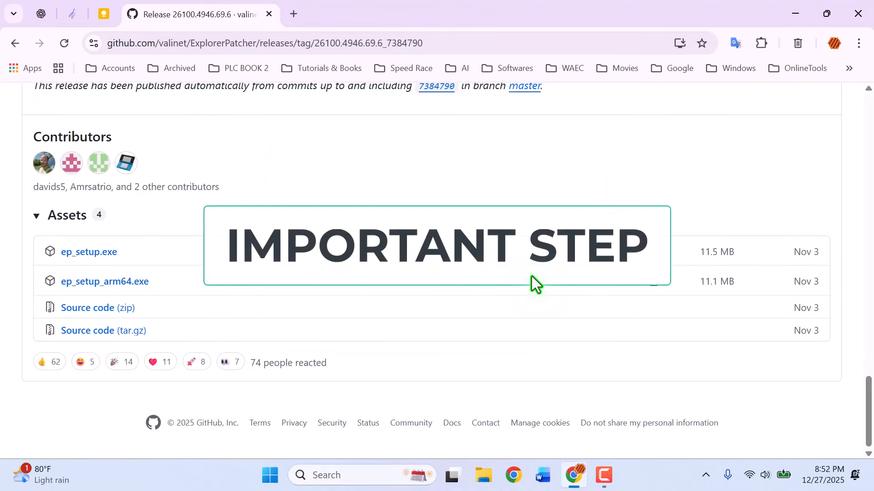
{"action": "left_click", "coordinate": [852, 14]}
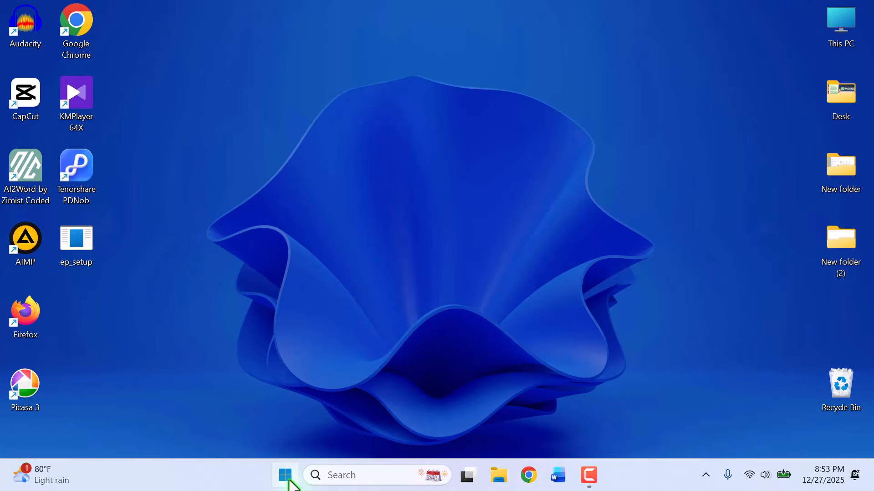
Step: Search Windows for "create re", open Create a restore point, and move the System Properties window to mid-screen
{"action": "left_click", "coordinate": [286, 476]}
{"action": "type", "text": "create"}
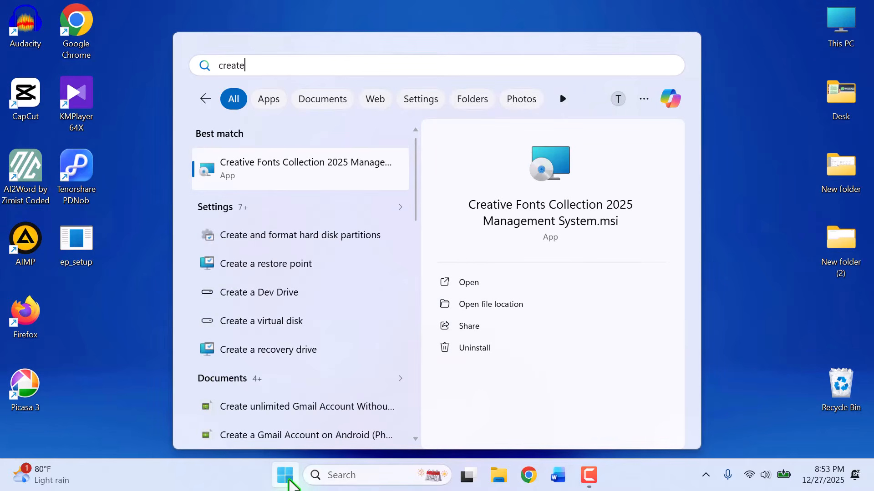
{"action": "type", "text": " re"}
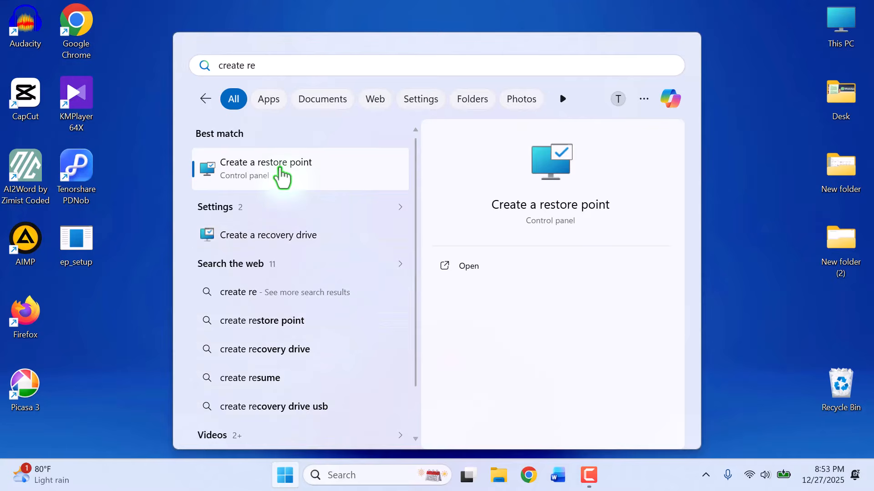
{"action": "left_click", "coordinate": [281, 171]}
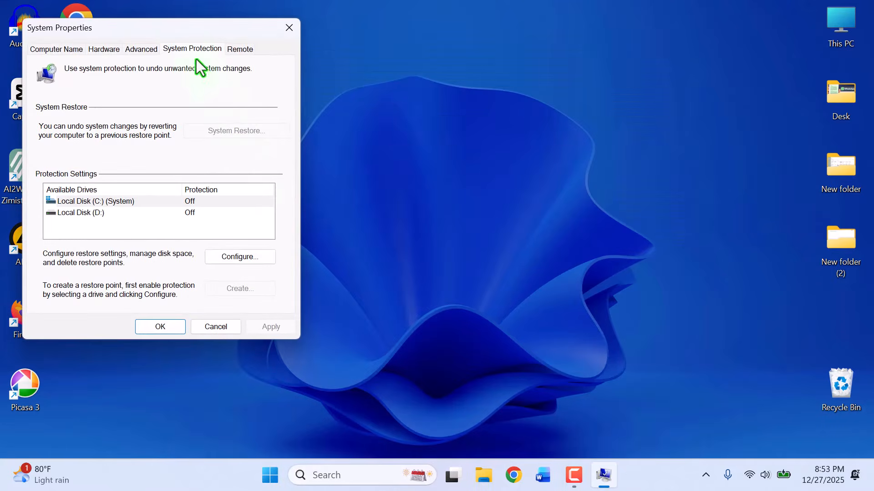
{"action": "left_click_drag", "start_coordinate": [182, 31], "coordinate": [467, 89]}
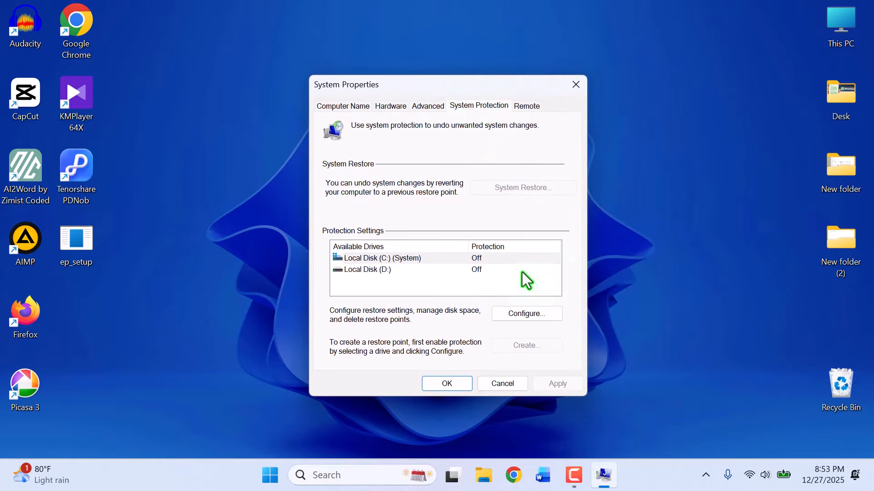
Step: Turn on system protection for the system drive, Local Disk (C:), and apply the setting
{"action": "left_click", "coordinate": [471, 259]}
{"action": "left_click", "coordinate": [522, 320]}
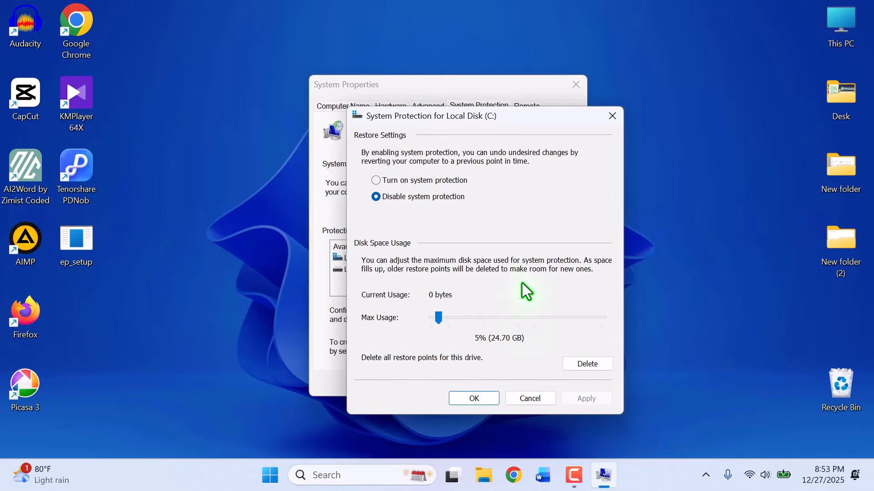
{"action": "left_click", "coordinate": [377, 180]}
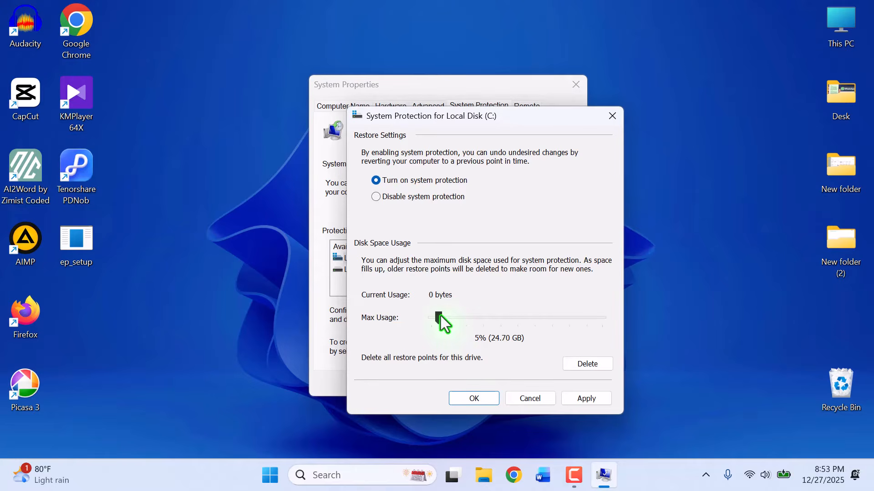
{"action": "left_click", "coordinate": [583, 398]}
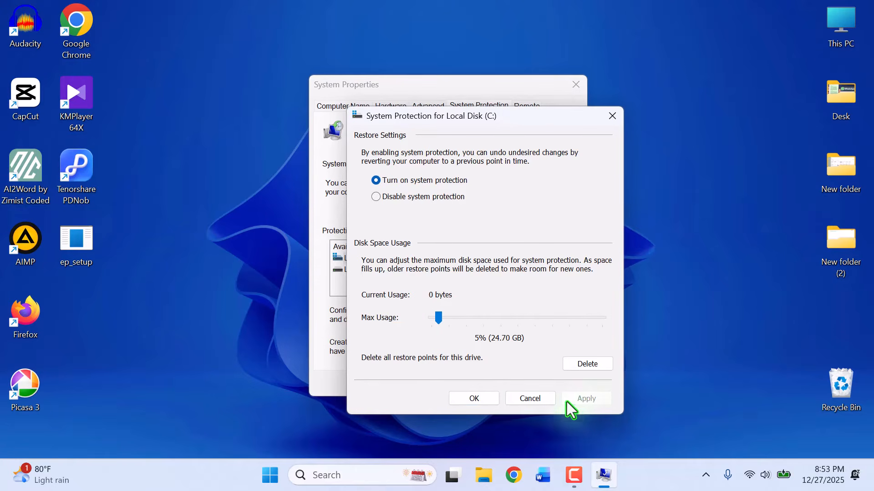
{"action": "left_click", "coordinate": [476, 400]}
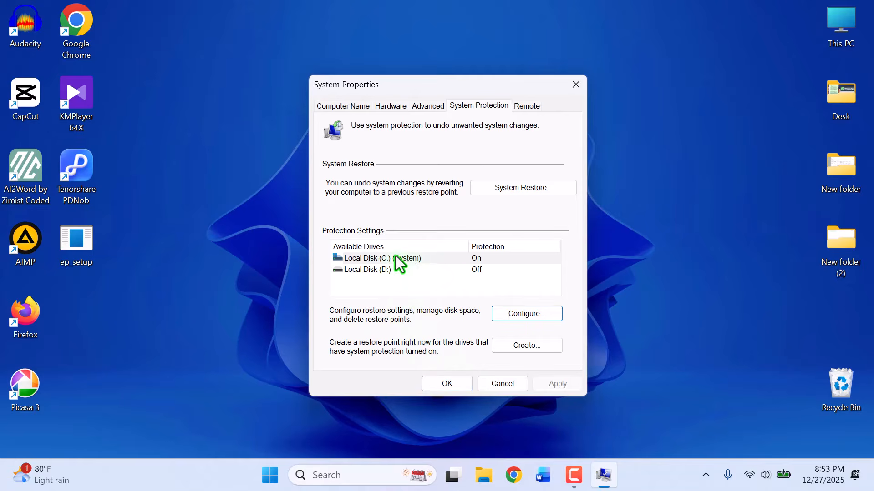
Step: Create a restore point described as "ExplorerPatcher Restore Point" and dismiss the completion message
{"action": "left_click", "coordinate": [523, 349]}
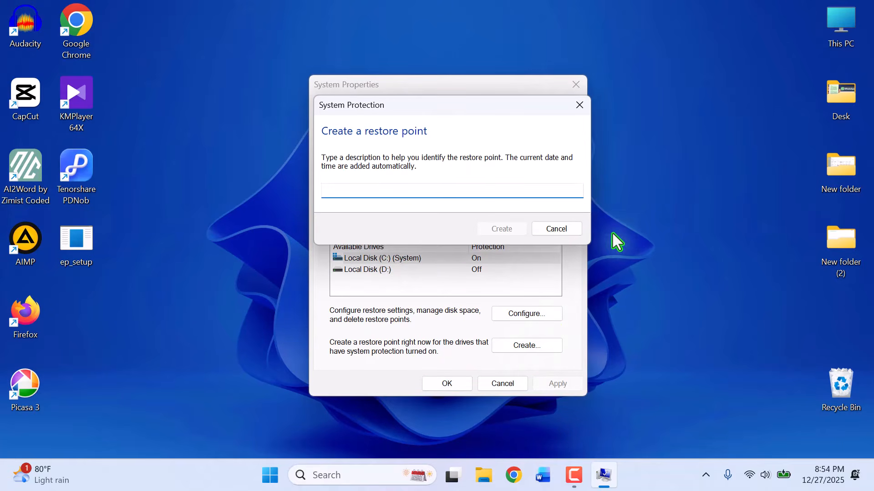
{"action": "right_click", "coordinate": [344, 189]}
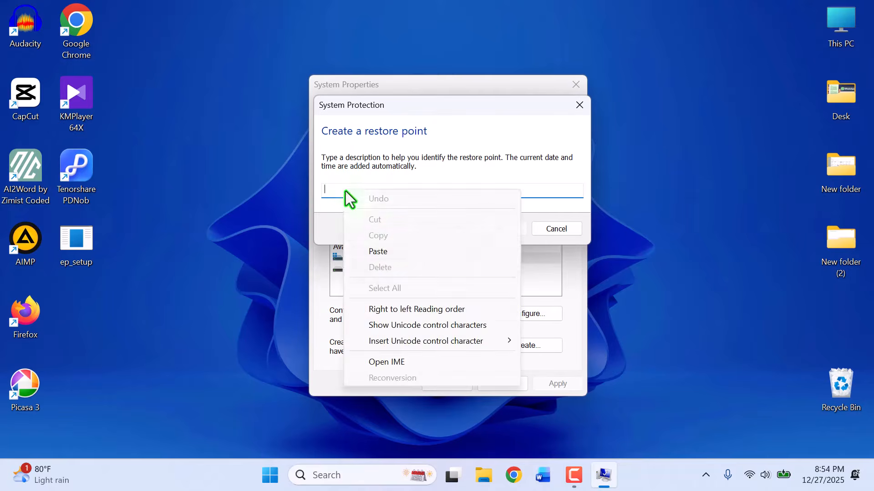
{"action": "left_click", "coordinate": [378, 252]}
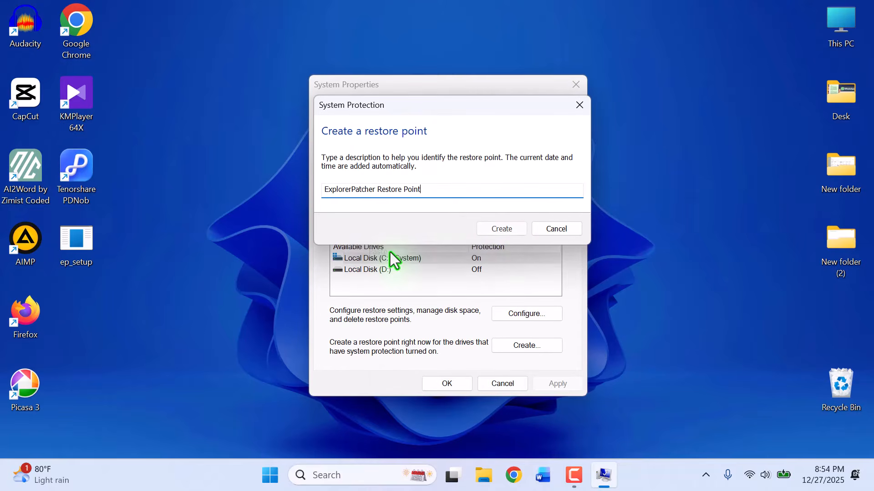
{"action": "left_click", "coordinate": [514, 228]}
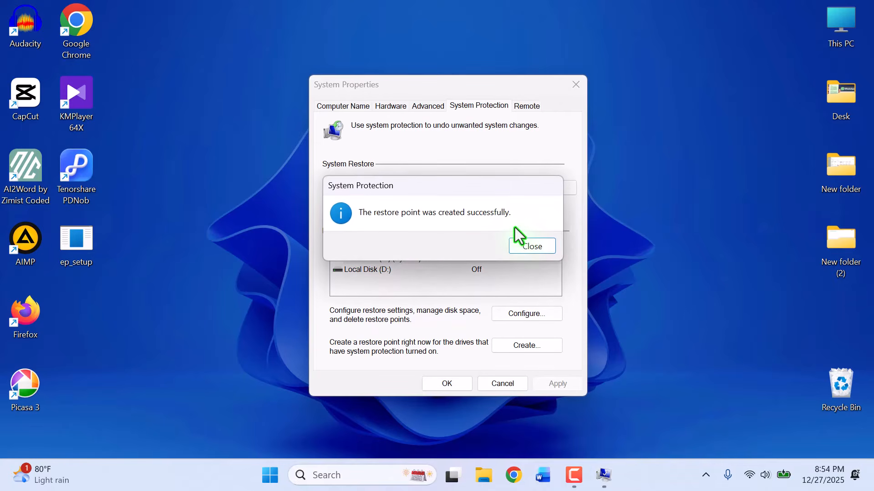
{"action": "left_click", "coordinate": [522, 245]}
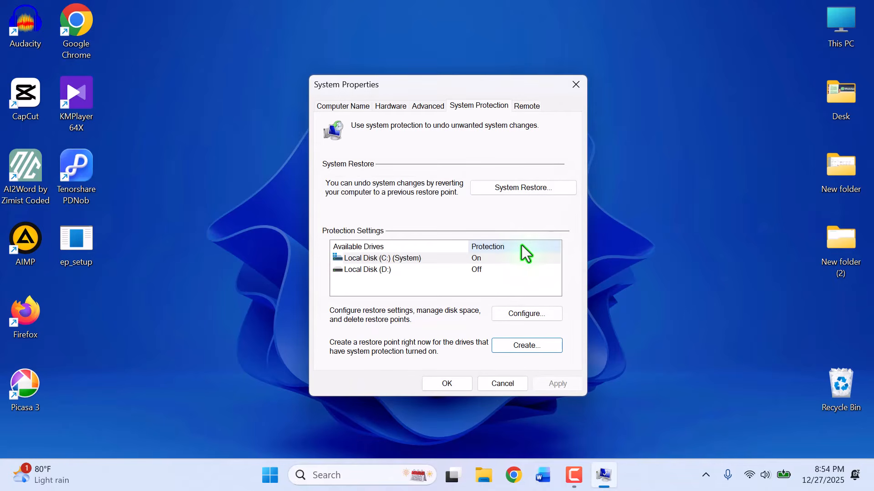
Step: Launch System Restore and view the list of available restore points
{"action": "left_click", "coordinate": [468, 259]}
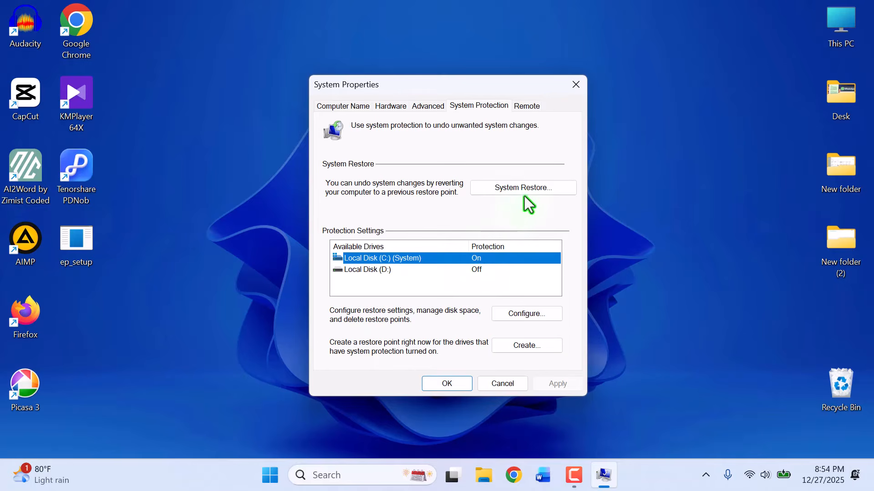
{"action": "left_click", "coordinate": [512, 188]}
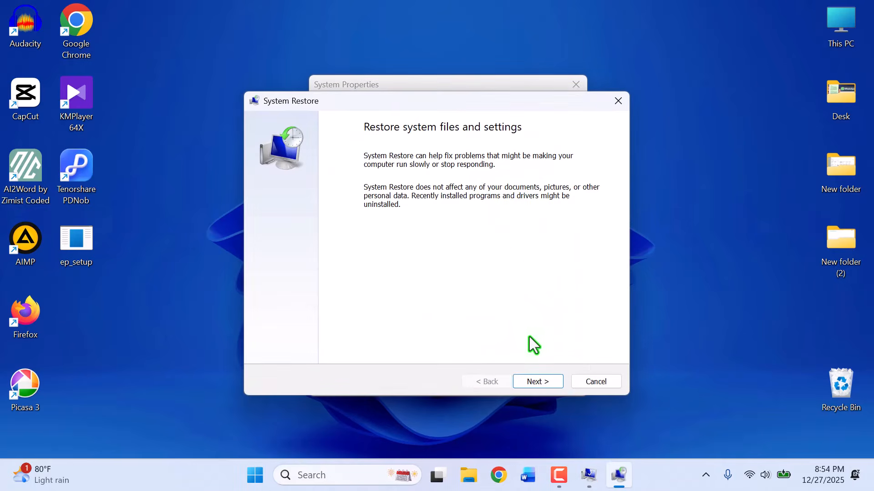
{"action": "left_click", "coordinate": [529, 381]}
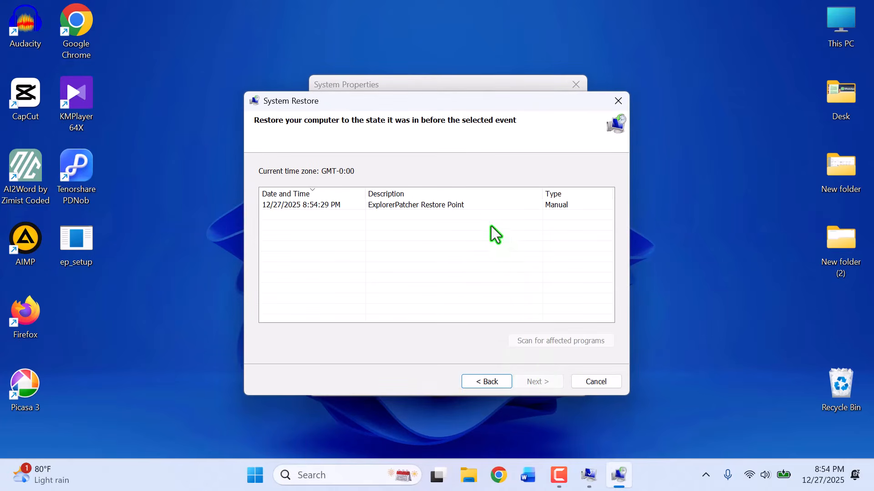
Step: Check the ExplorerPatcher Restore Point entry in System Restore, leave without restoring, and close System Properties
{"action": "left_click", "coordinate": [460, 206]}
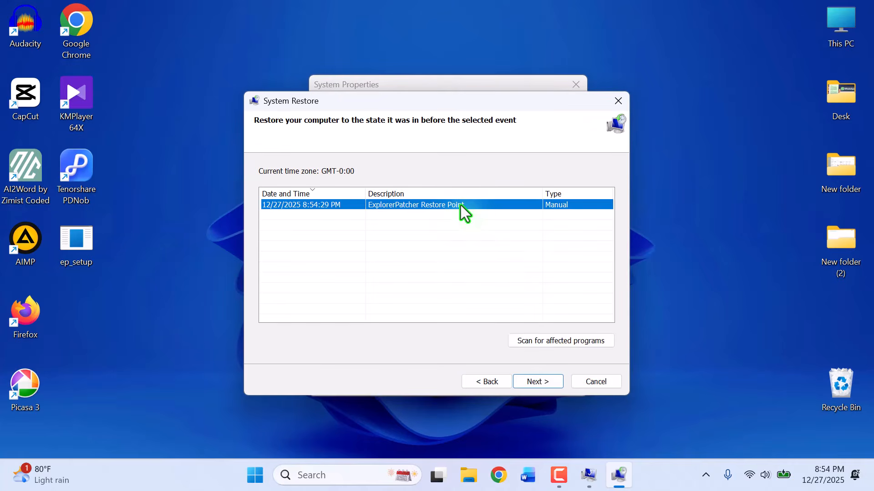
{"action": "left_click", "coordinate": [589, 384]}
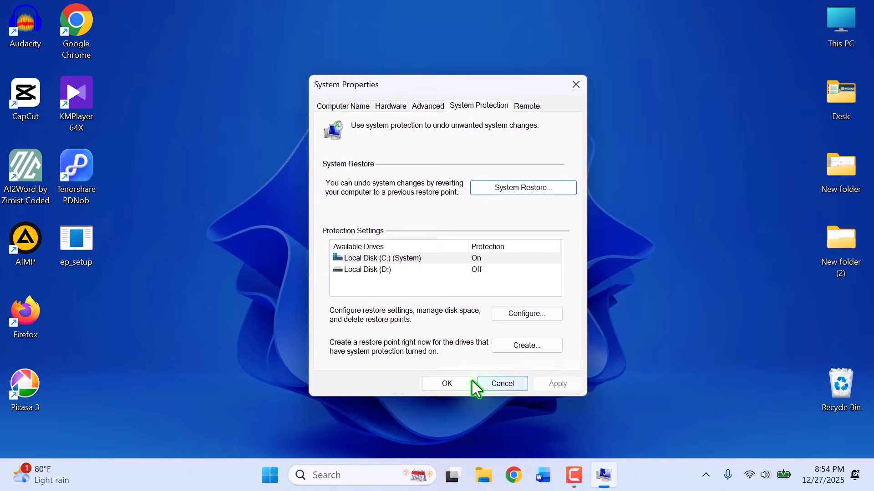
{"action": "left_click", "coordinate": [446, 383]}
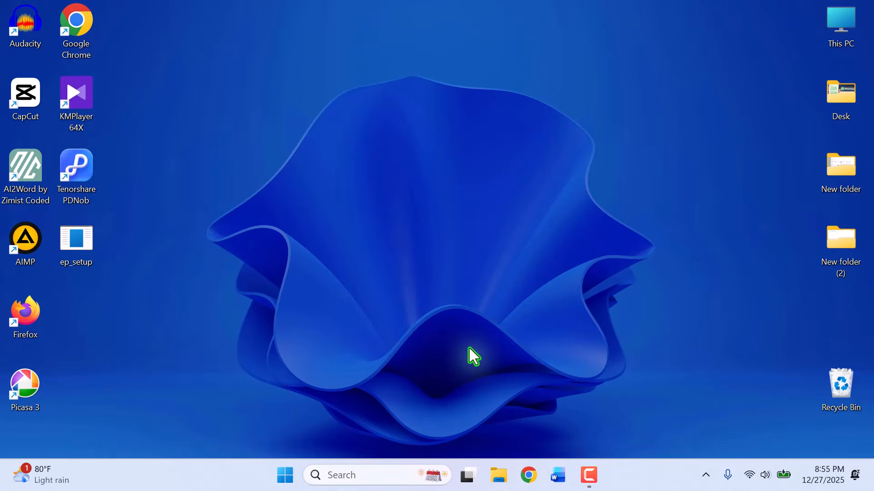
Step: Install ExplorerPatcher by running ep_setup from the desktop, and open the new taskbar's Properties window
{"action": "double_click", "coordinate": [87, 234]}
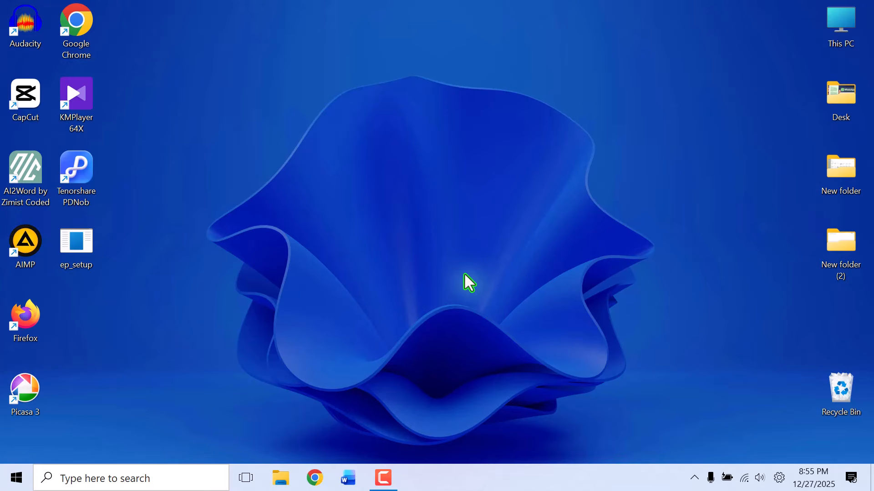
{"action": "right_click", "coordinate": [586, 482]}
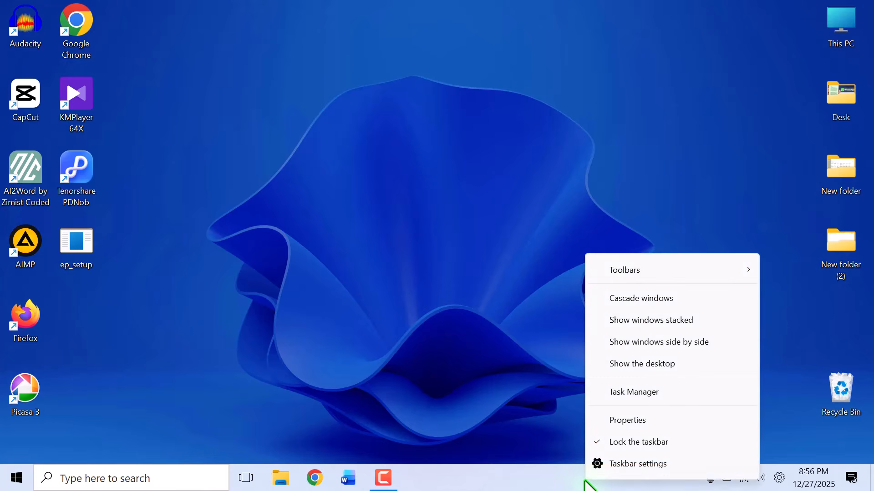
{"action": "left_click", "coordinate": [640, 424]}
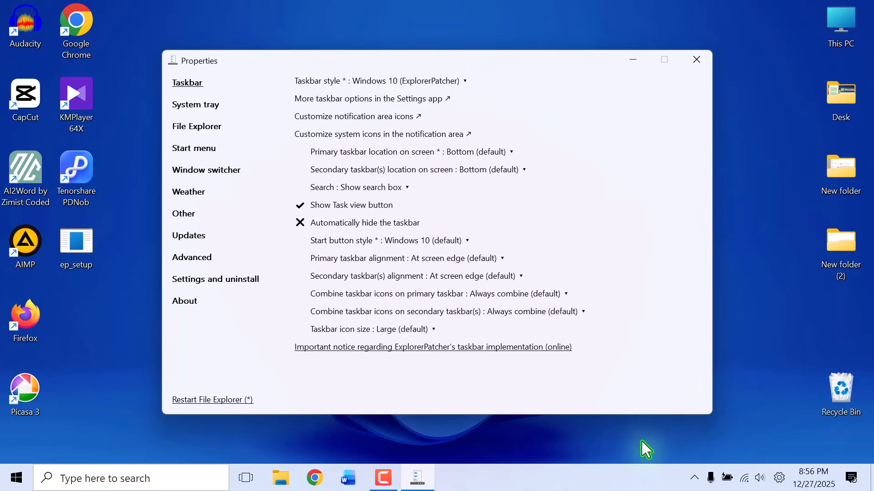
Step: Set the primary taskbar location on screen to Top and restart File Explorer to apply it
{"action": "left_click", "coordinate": [507, 155]}
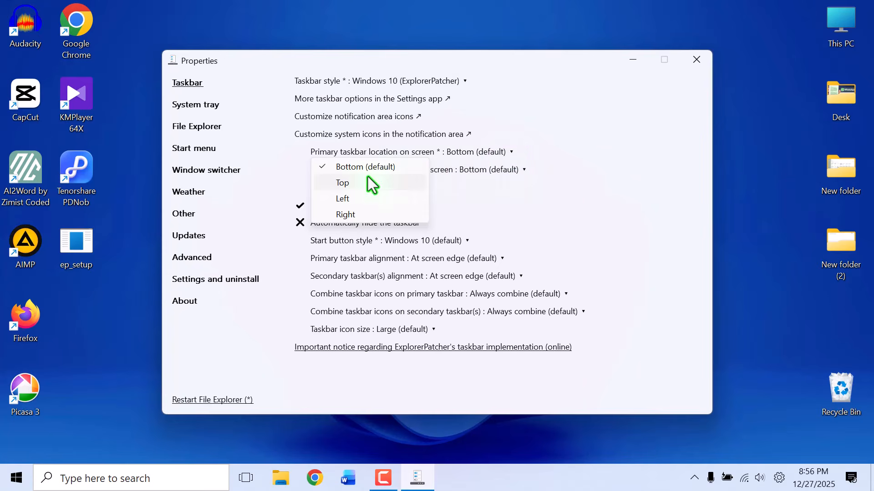
{"action": "left_click", "coordinate": [354, 184]}
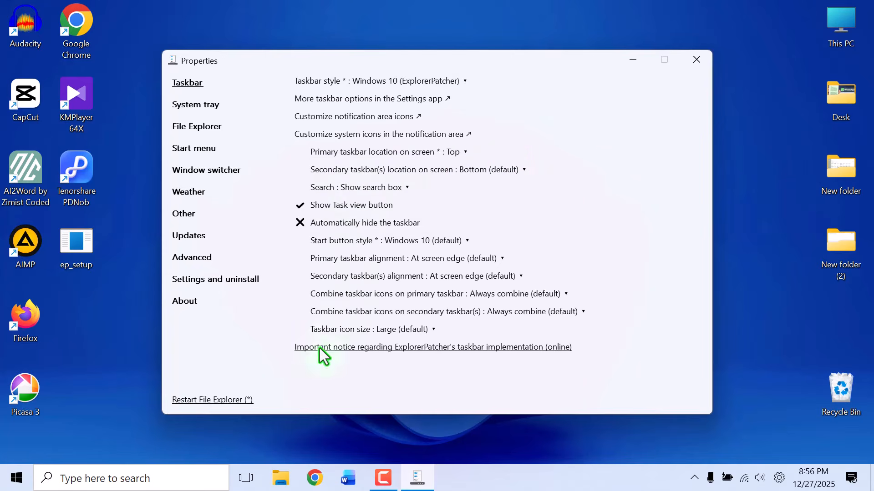
{"action": "left_click", "coordinate": [230, 401]}
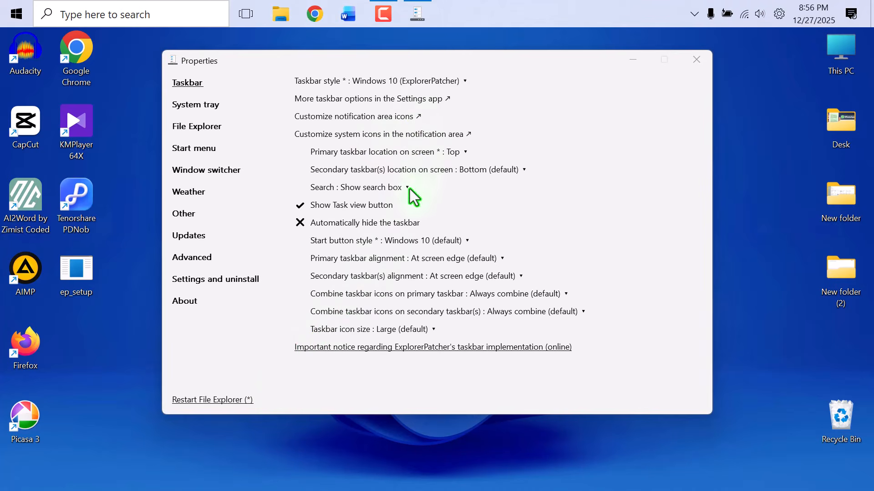
Step: Change the primary taskbar location on screen to Left and restart File Explorer to apply it
{"action": "left_click", "coordinate": [447, 152]}
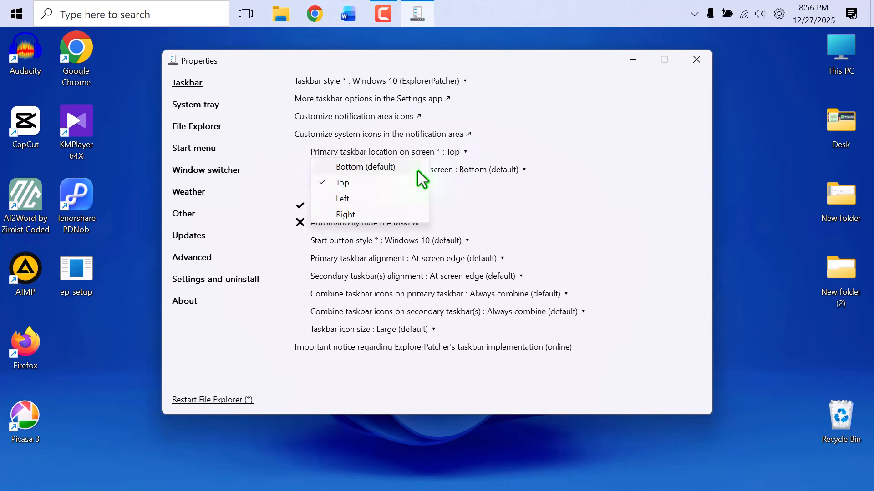
{"action": "left_click", "coordinate": [337, 203]}
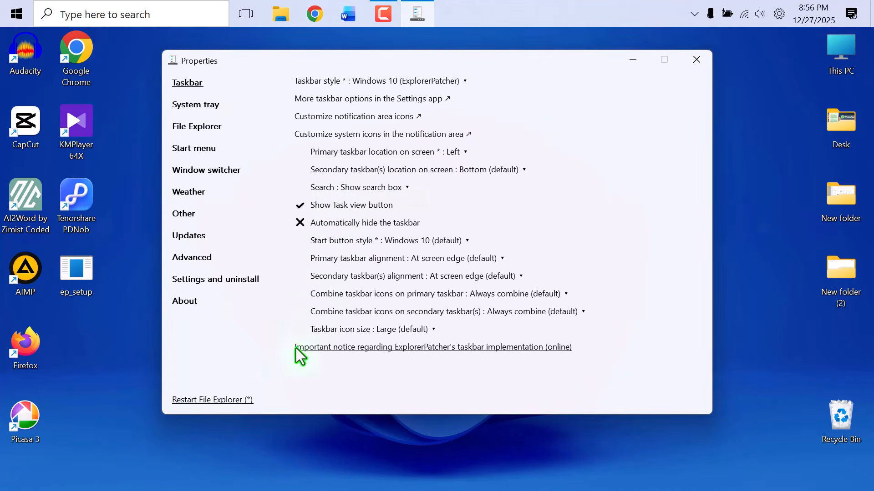
{"action": "left_click", "coordinate": [233, 402]}
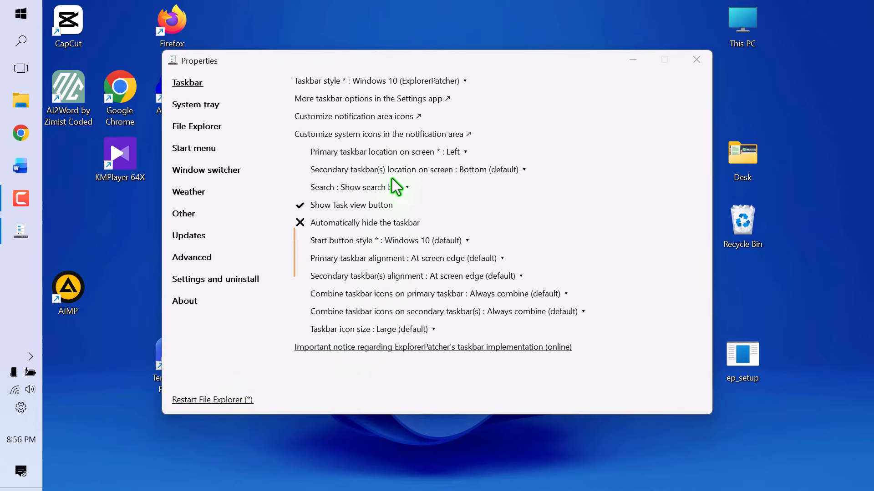
Step: Switch the primary taskbar location on screen to Right and restart File Explorer to apply it
{"action": "left_click", "coordinate": [396, 154]}
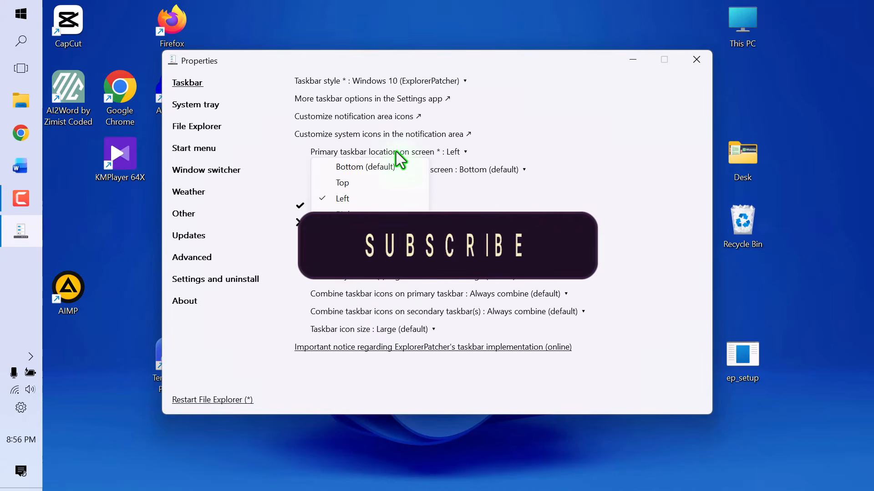
{"action": "left_click", "coordinate": [339, 217]}
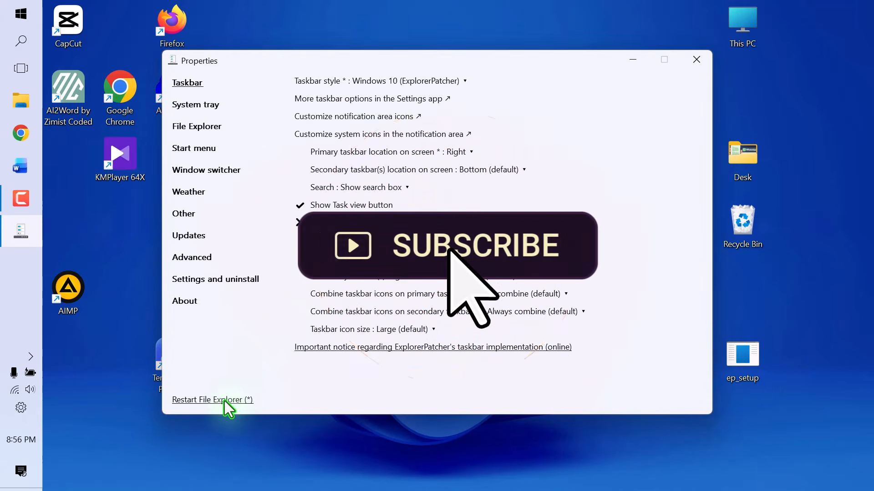
{"action": "left_click", "coordinate": [225, 401]}
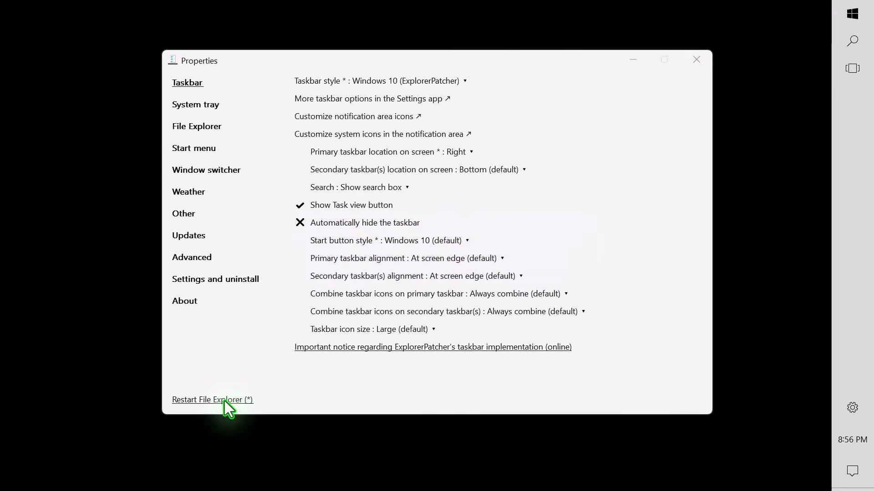